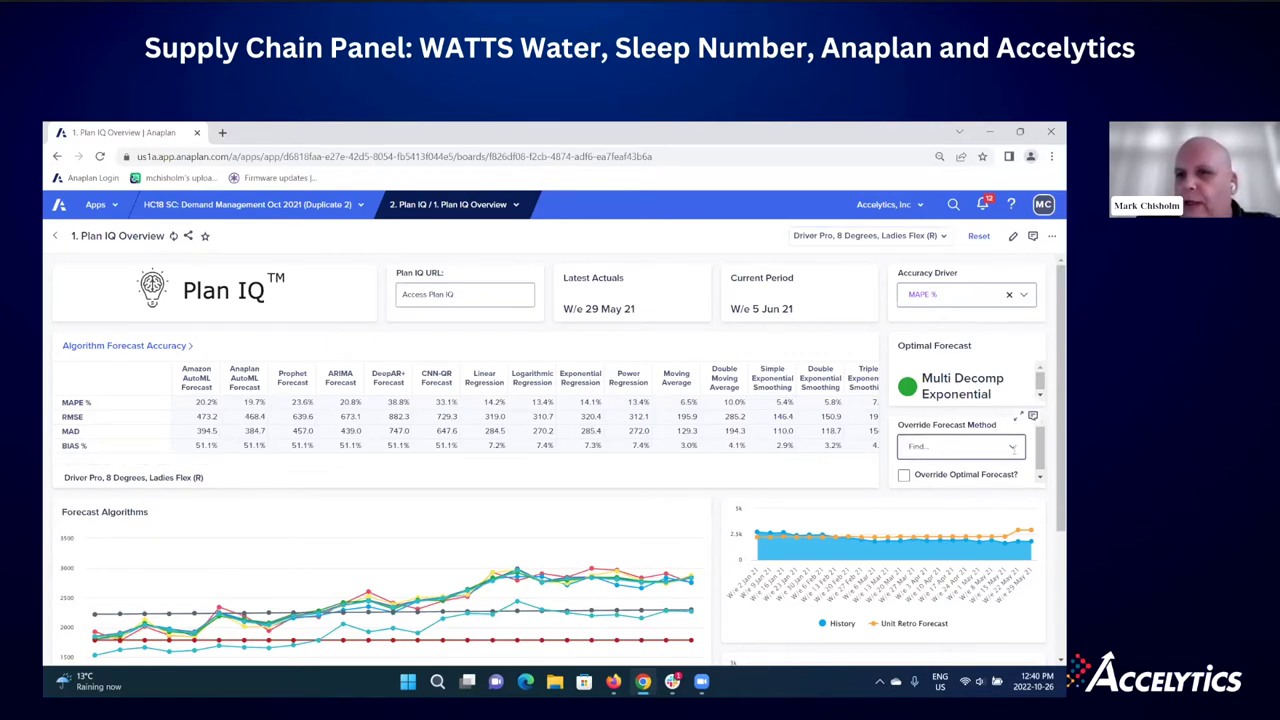
pyautogui.click(958, 449)
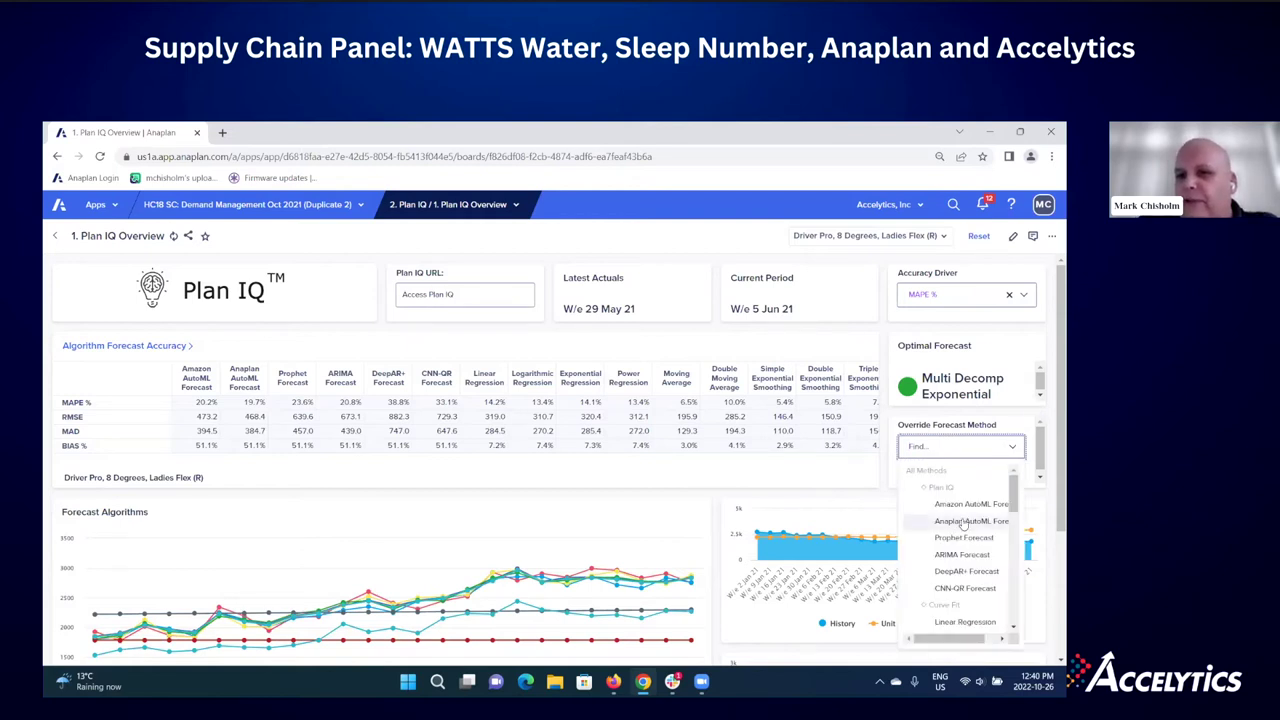
pyautogui.scroll(-3, 960, 530)
pyautogui.scroll(3, 945, 535)
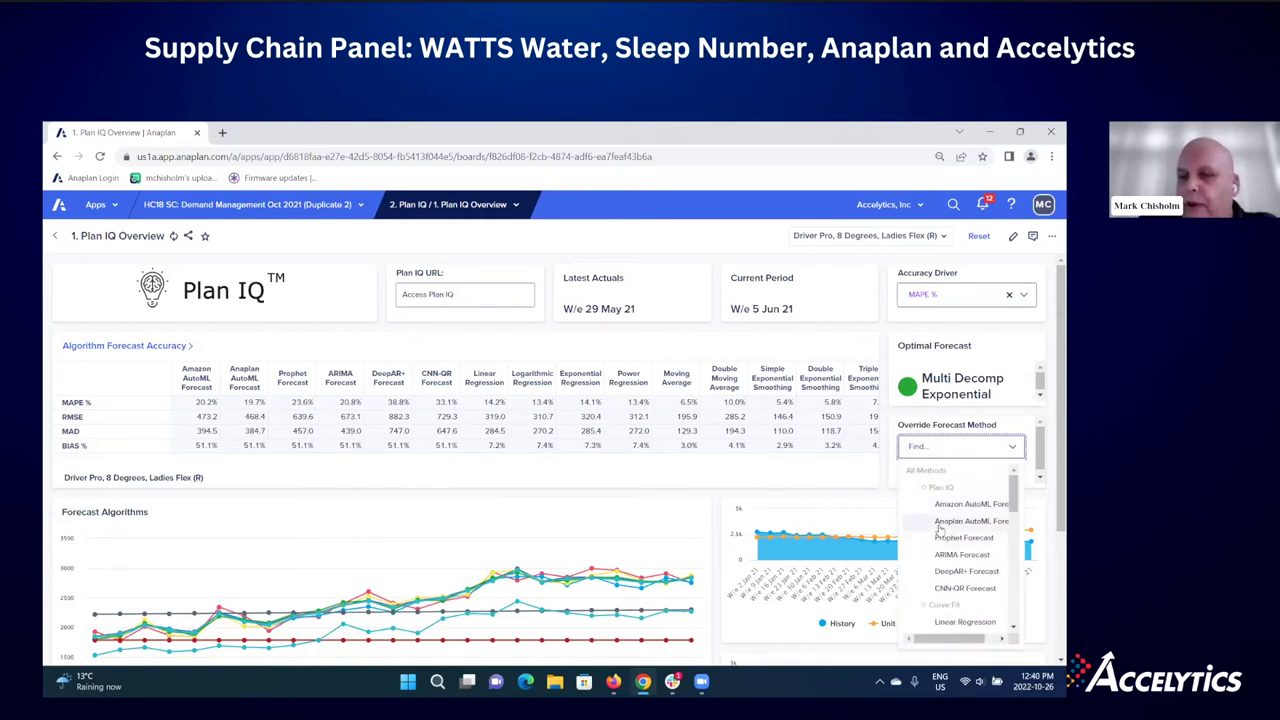
pyautogui.scroll(-5, 938, 536)
pyautogui.scroll(-1, 940, 531)
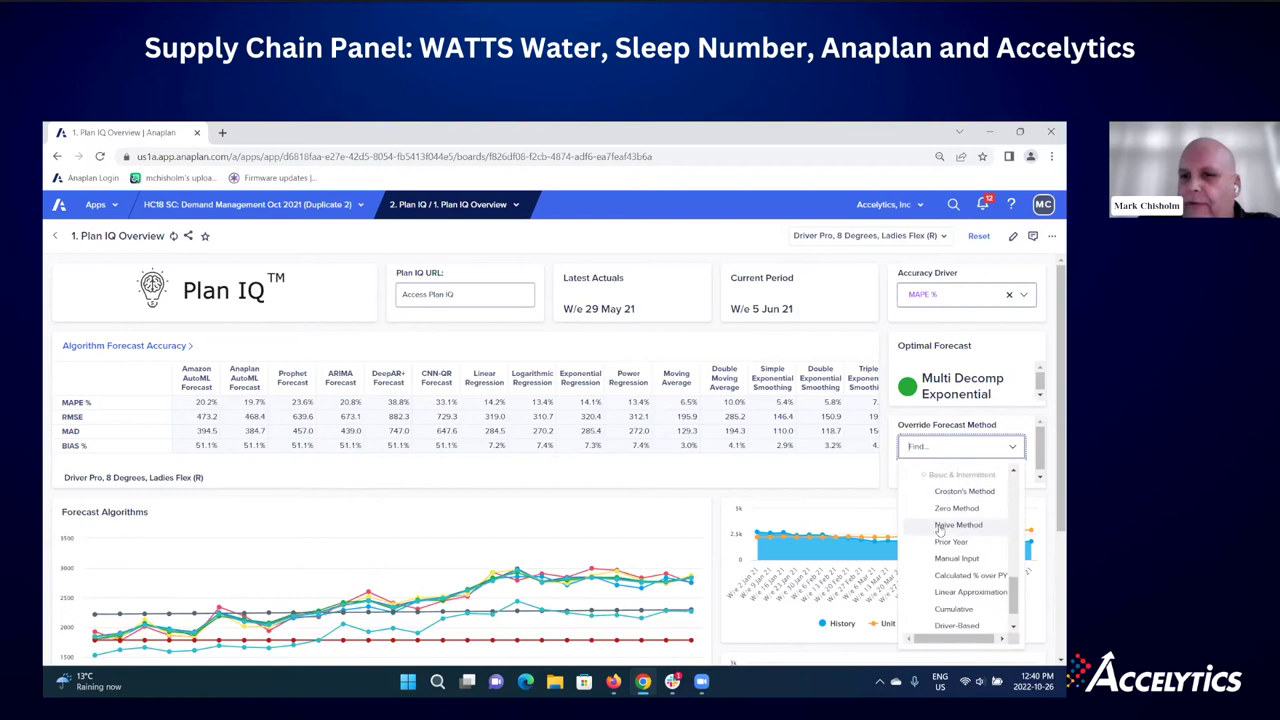
pyautogui.click(925, 335)
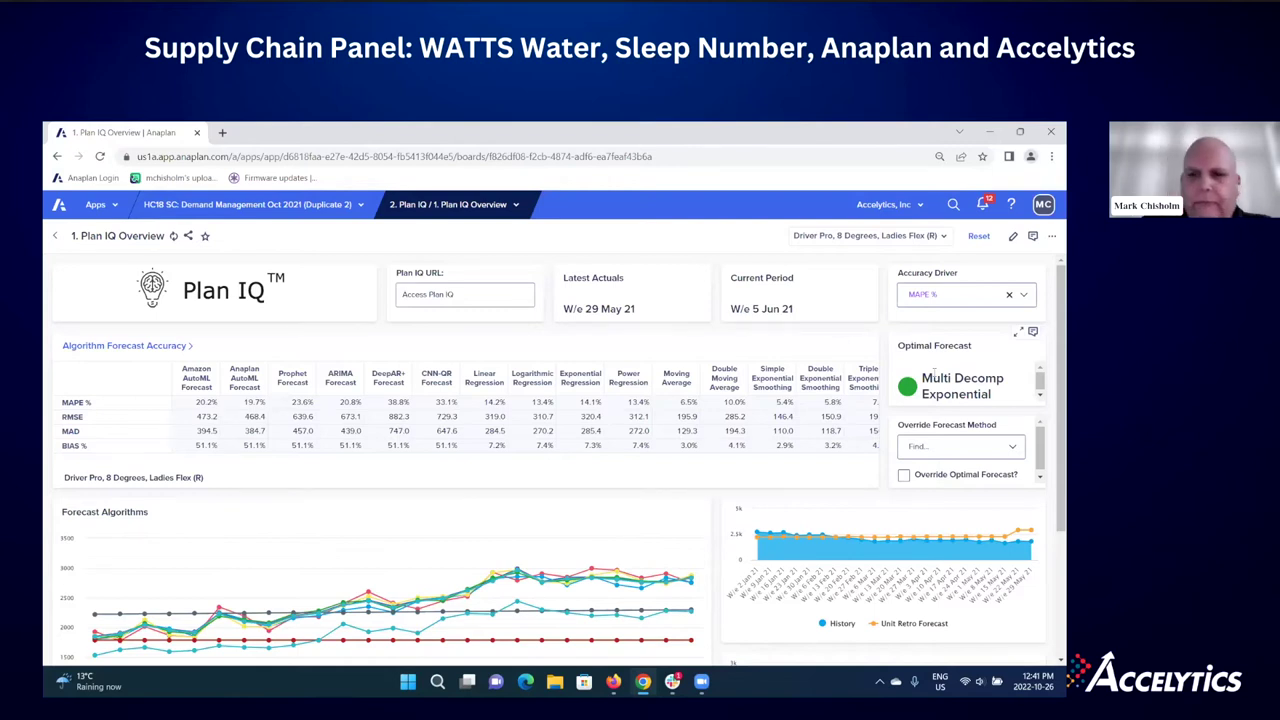
pyautogui.scroll(-3, 852, 332)
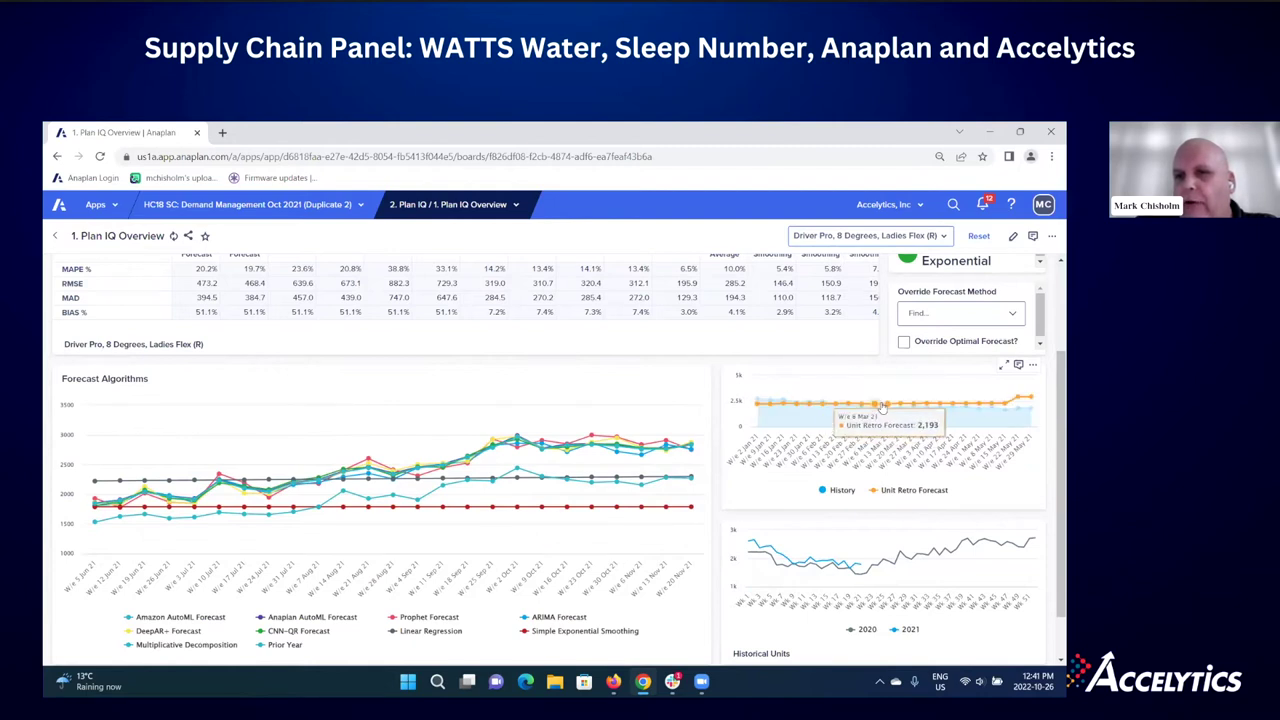
pyautogui.scroll(3, 893, 400)
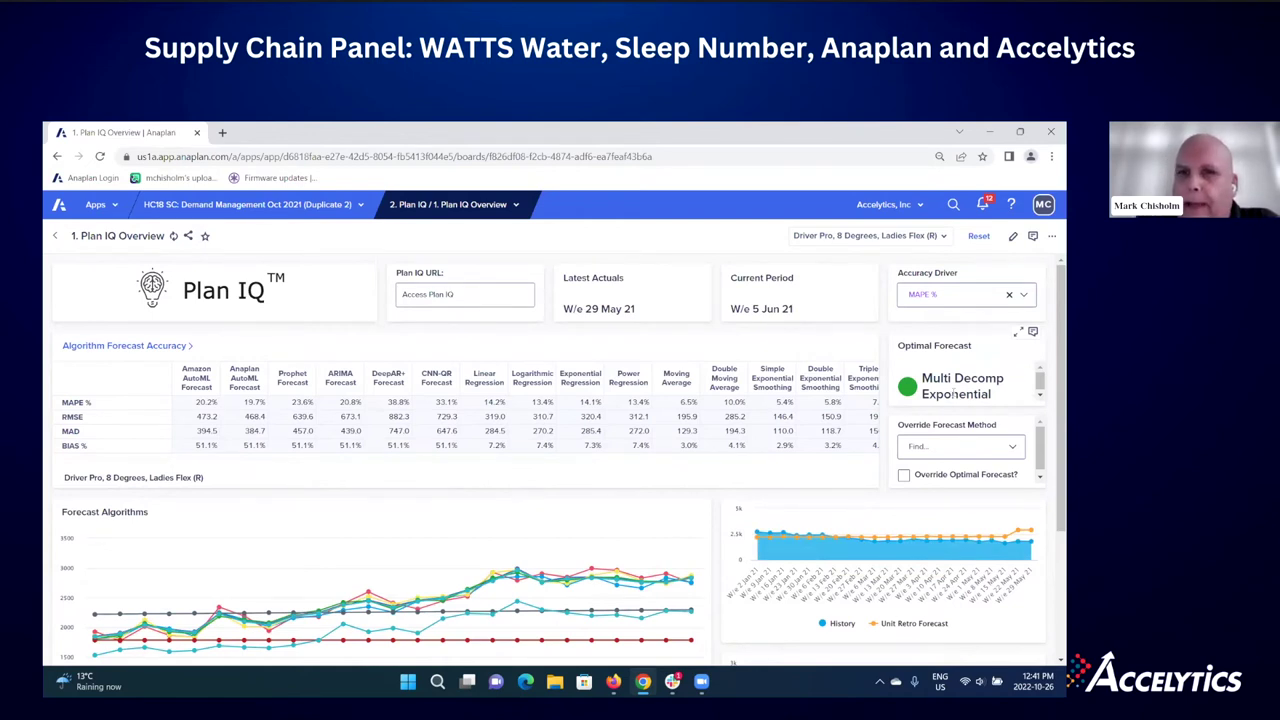
# - Go back to the app home, then reach the Outlier Correction board through Demand Management Process Overview
pyautogui.click(57, 238)
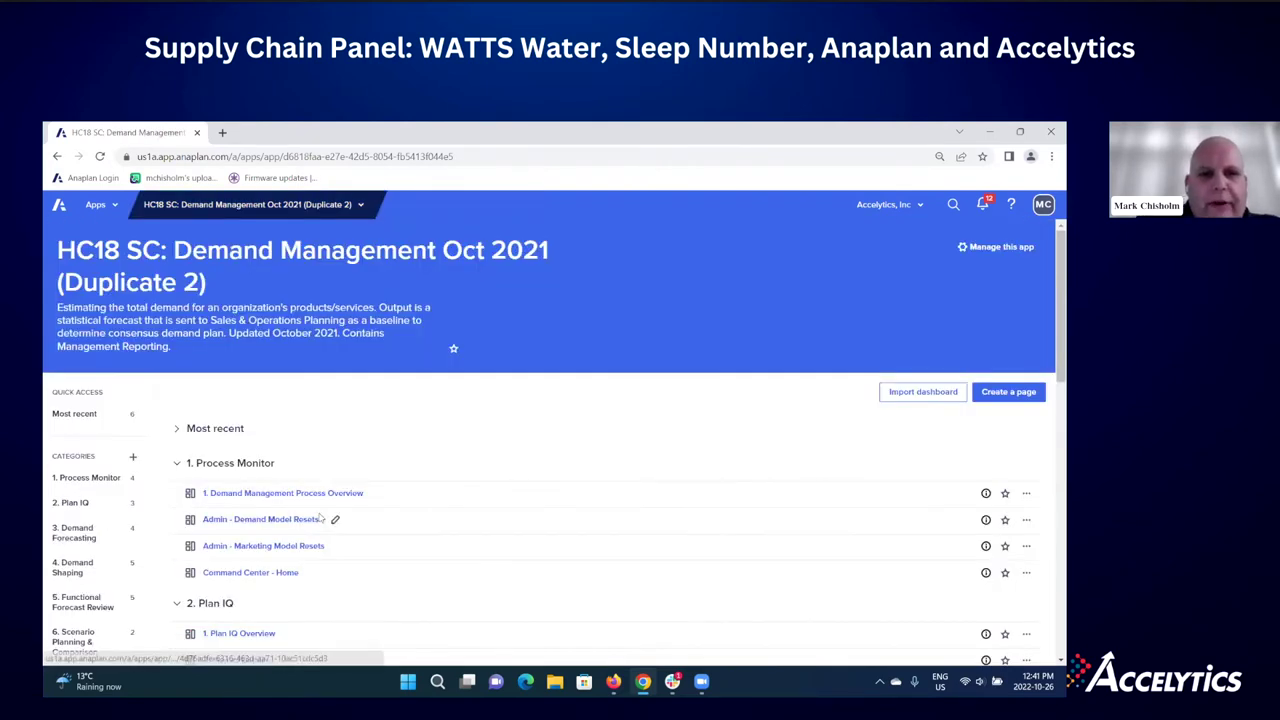
pyautogui.click(320, 494)
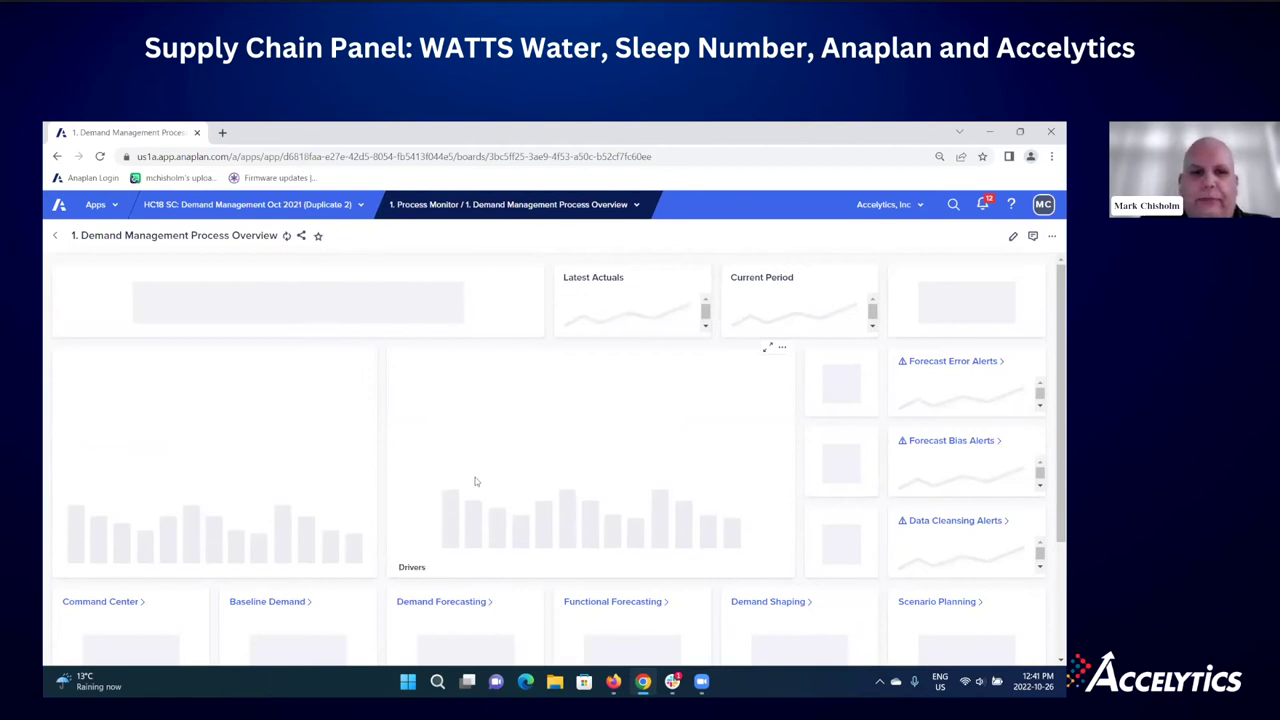
pyautogui.scroll(-3, 367, 597)
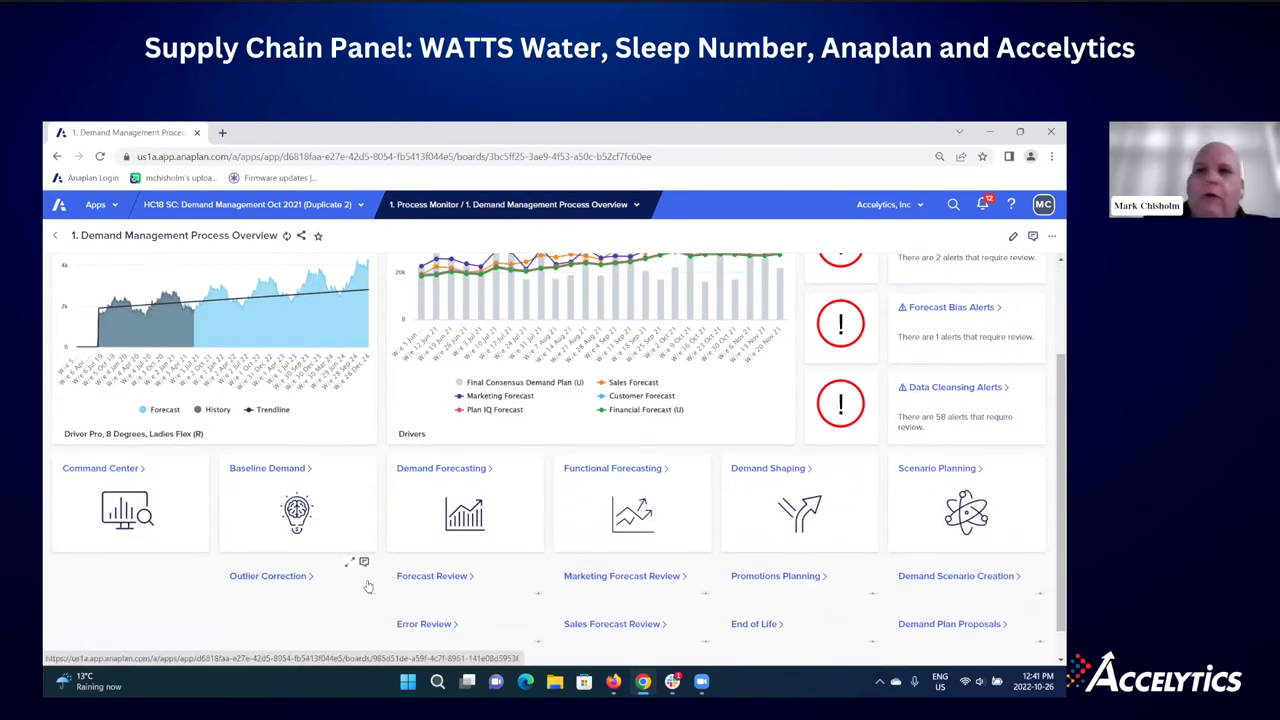
pyautogui.click(264, 580)
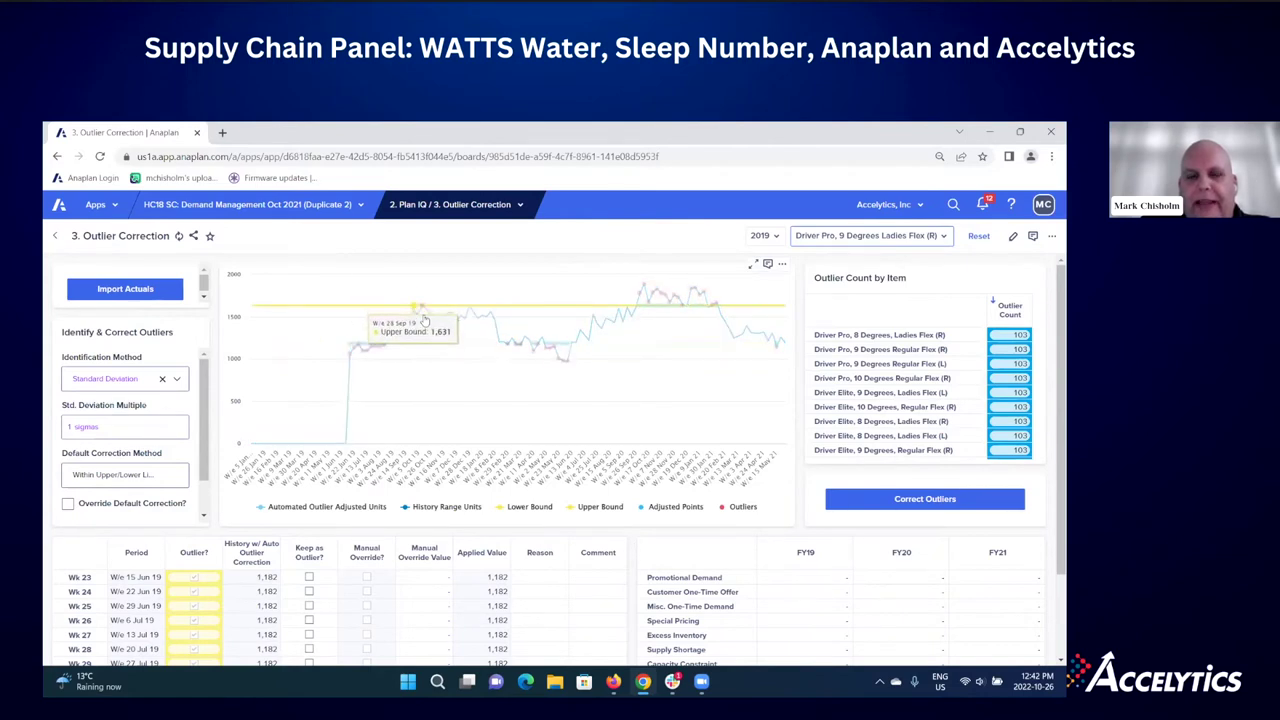
pyautogui.scroll(-2, 378, 480)
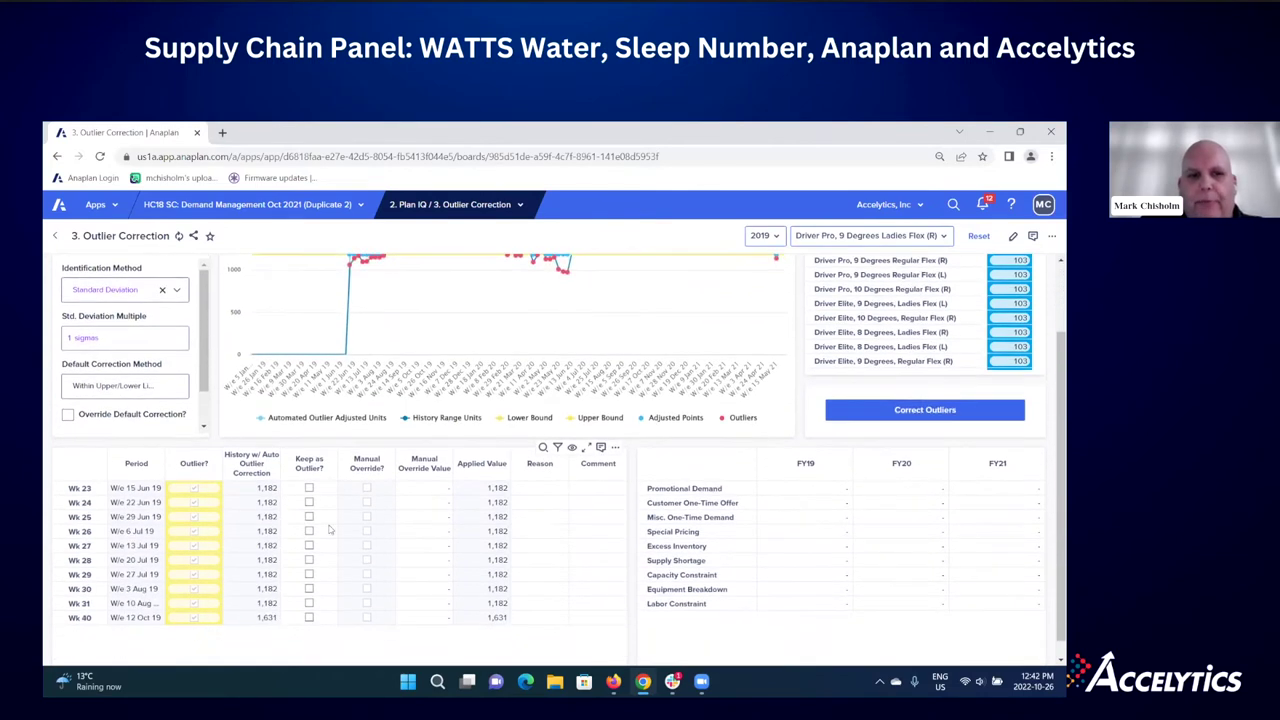
pyautogui.scroll(2, 322, 584)
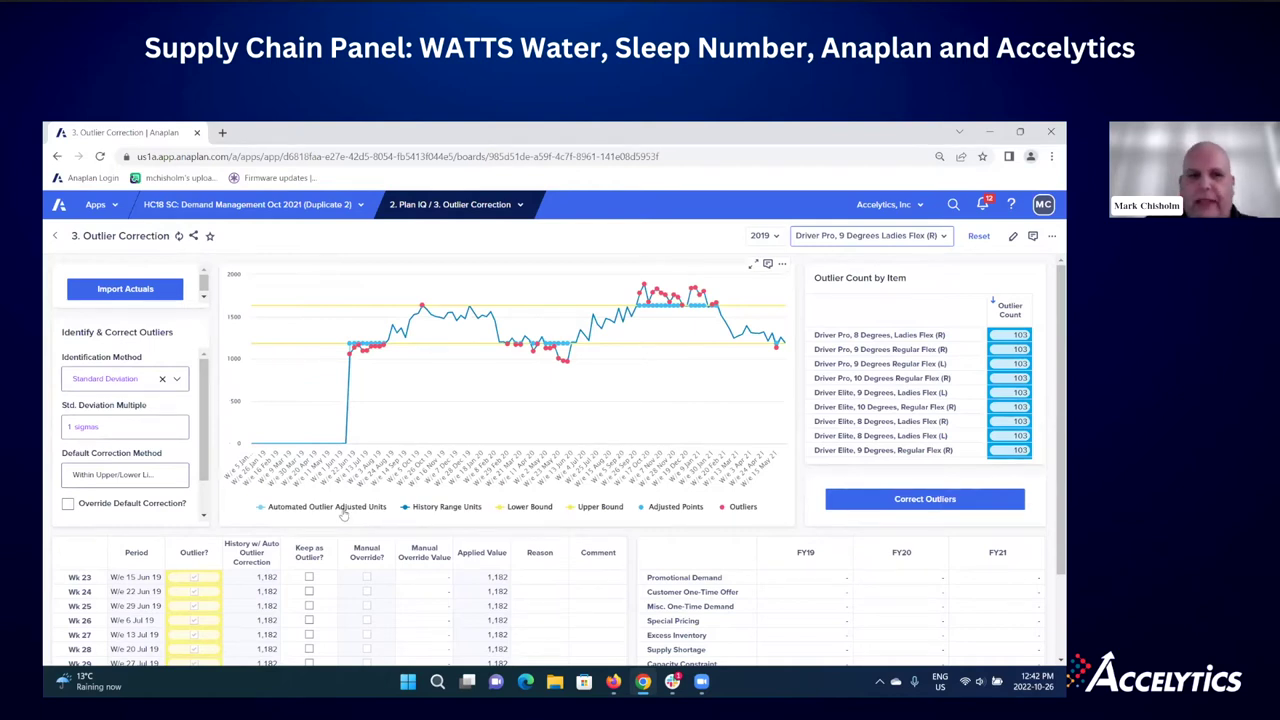
pyautogui.scroll(-2, 272, 537)
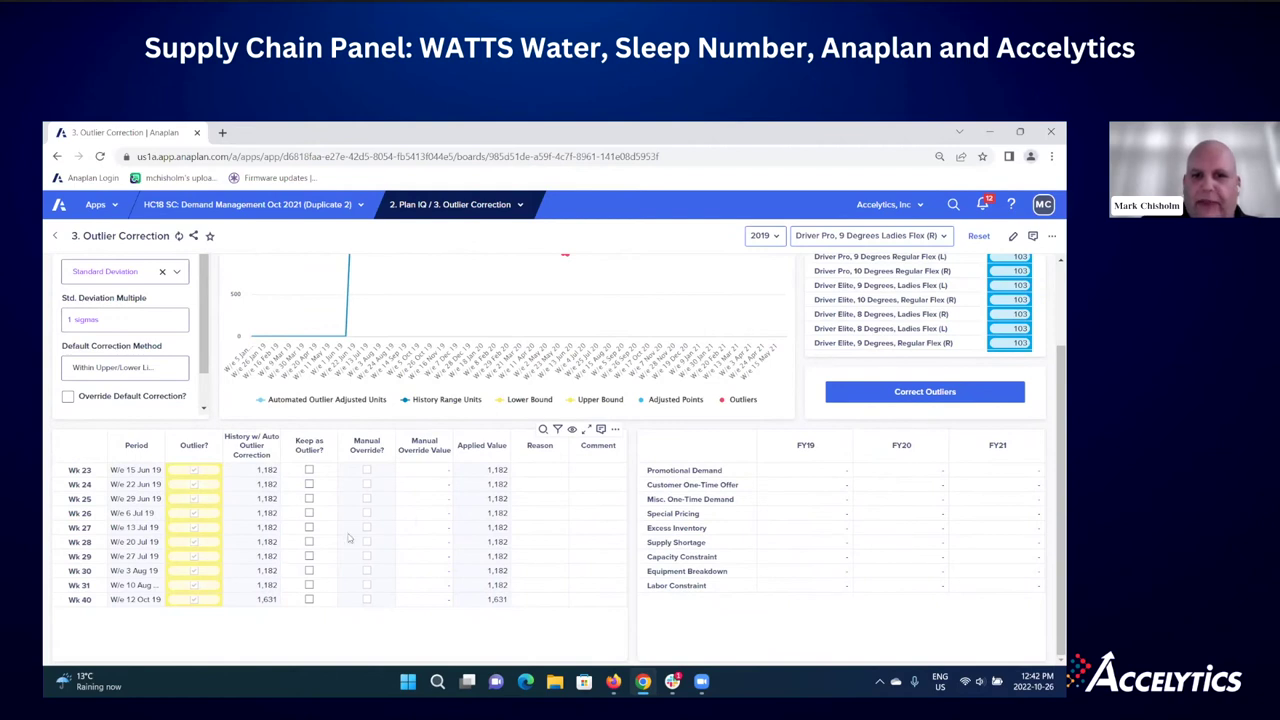
pyautogui.scroll(2, 419, 528)
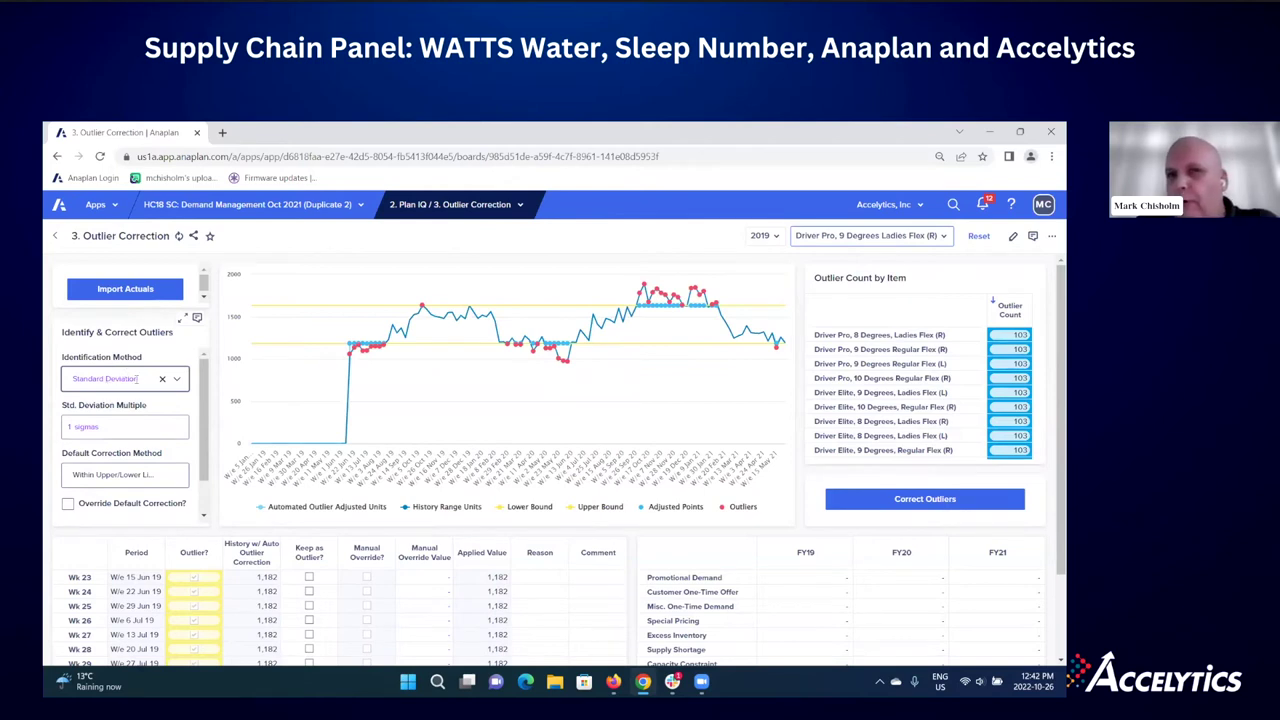
pyautogui.click(176, 379)
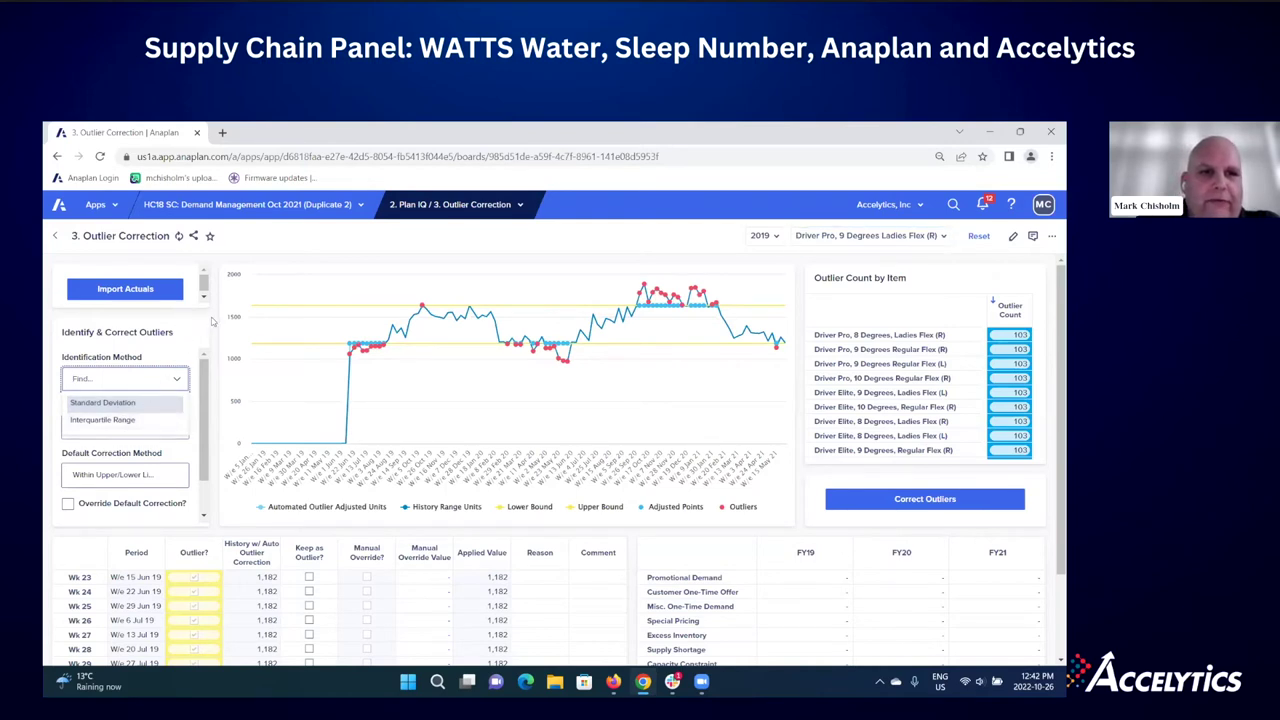
pyautogui.press('Return')
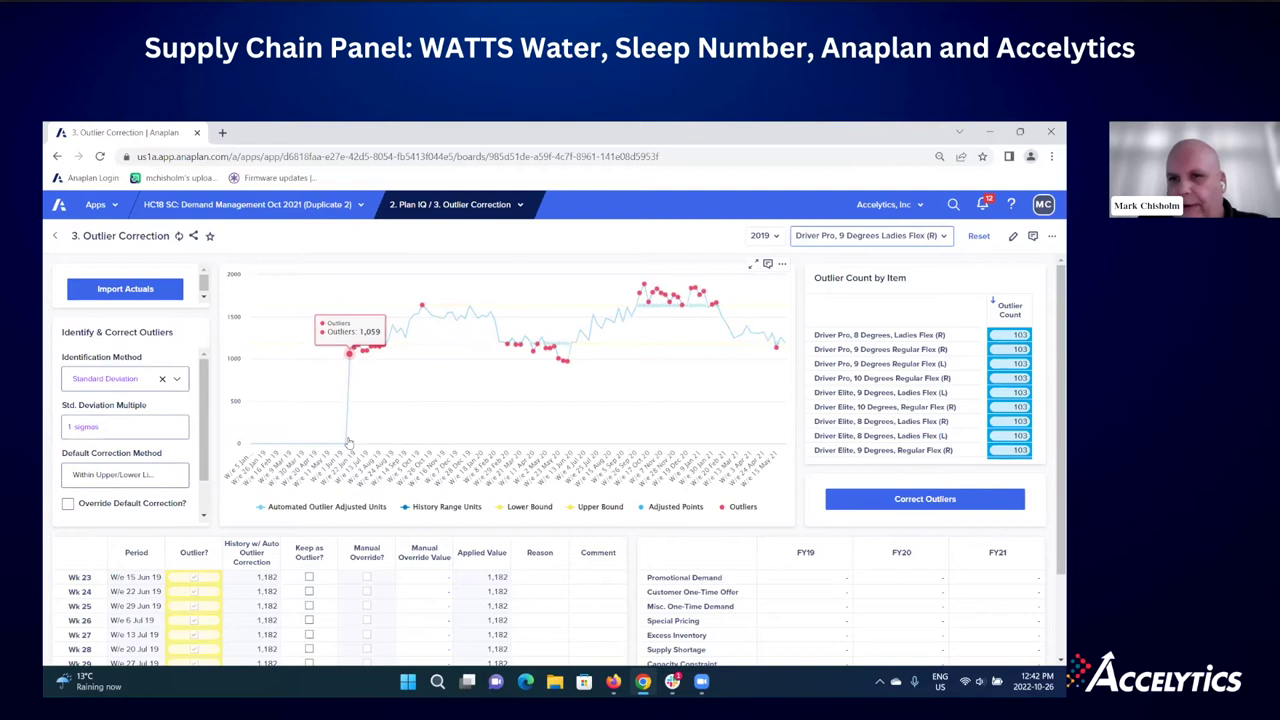
pyautogui.scroll(-1, 374, 524)
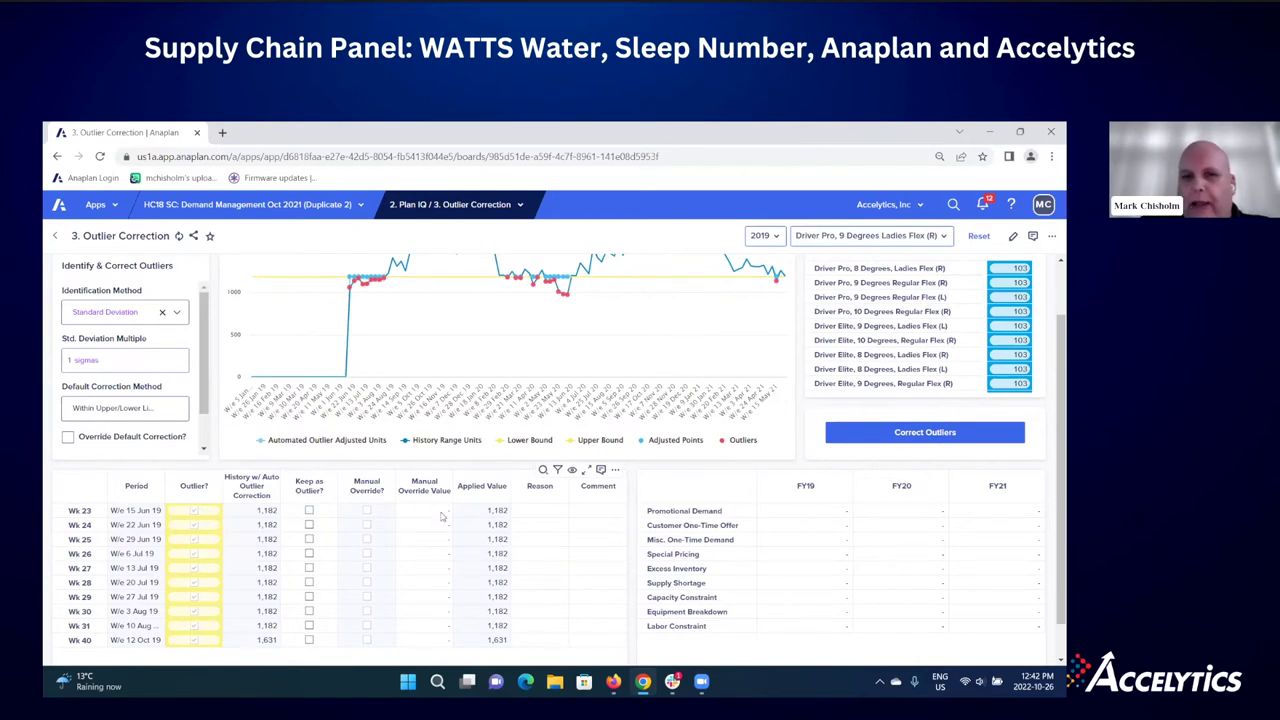
# - Give Wk 23 the reason Promotional Demand, comment 'New Product Launch', and toggle Keep as Outlier
pyautogui.click(549, 514)
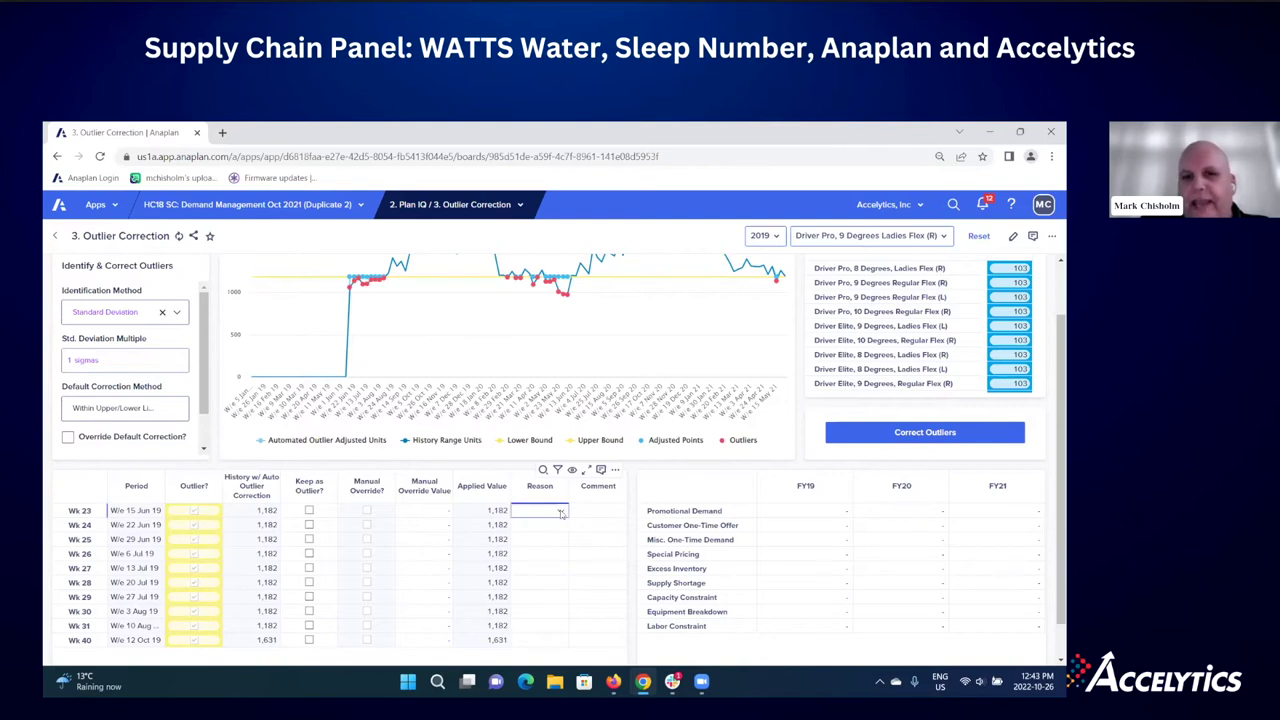
pyautogui.click(561, 512)
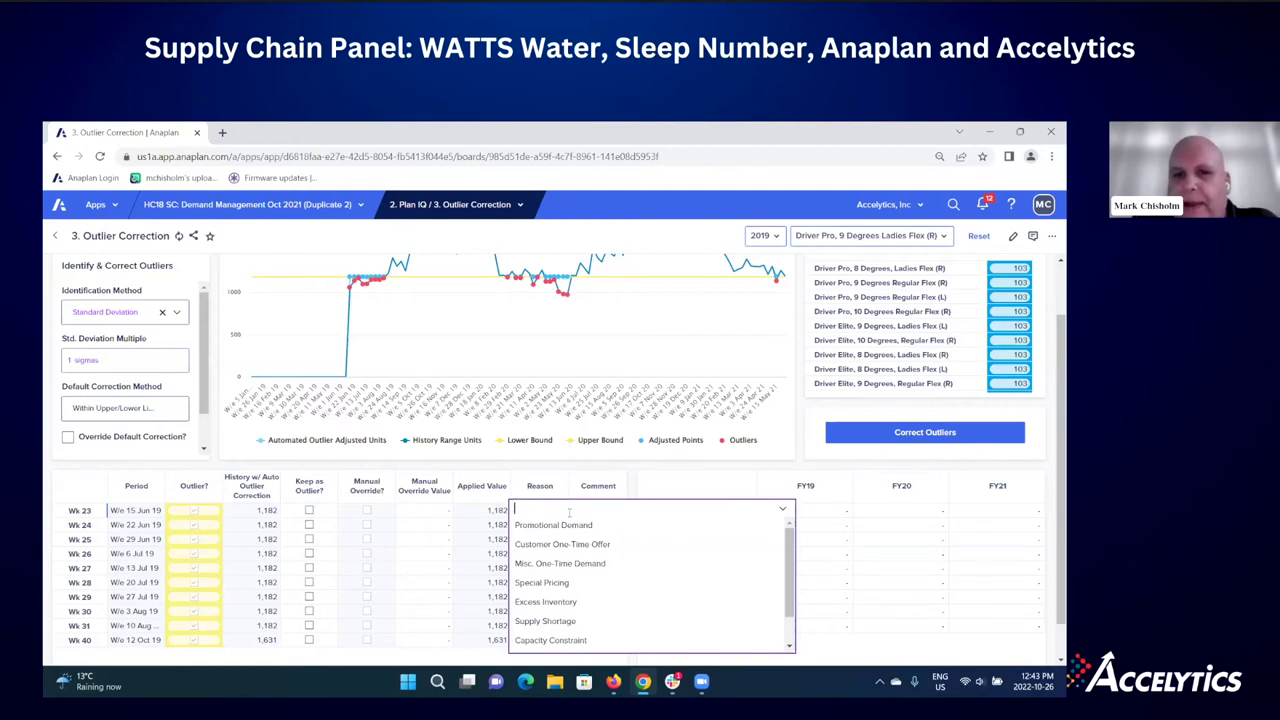
pyautogui.click(552, 525)
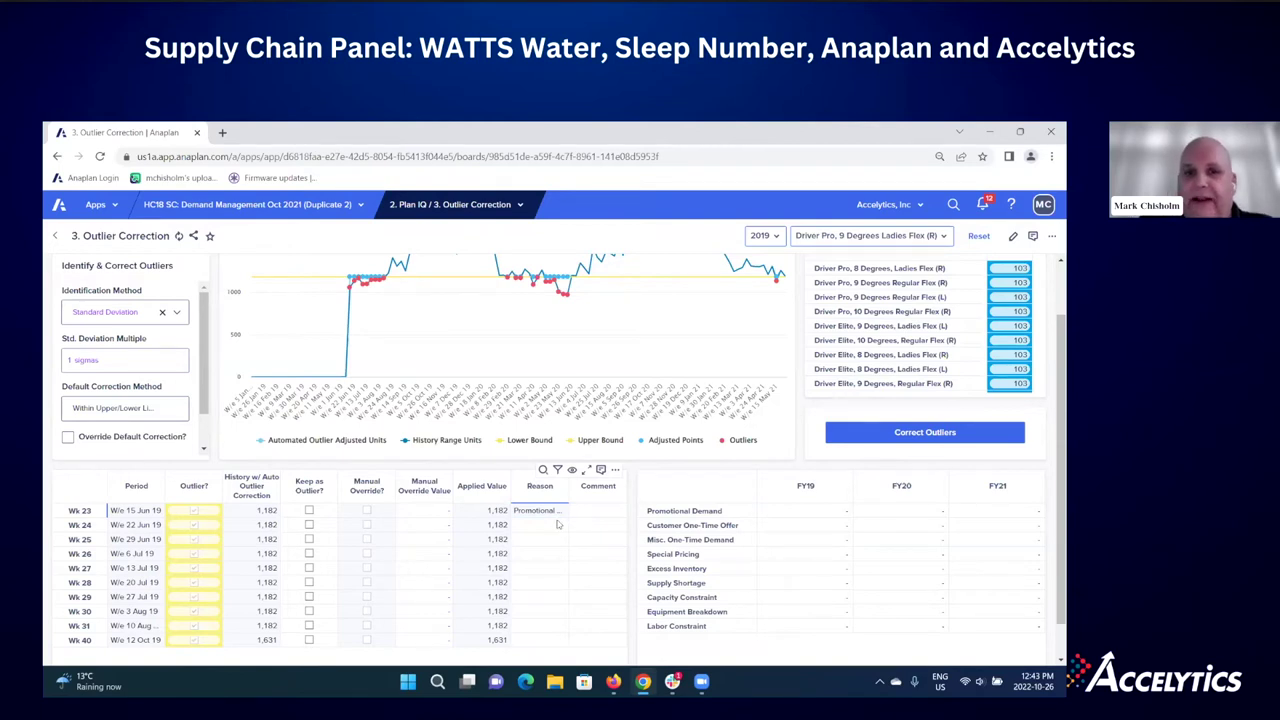
pyautogui.click(587, 513)
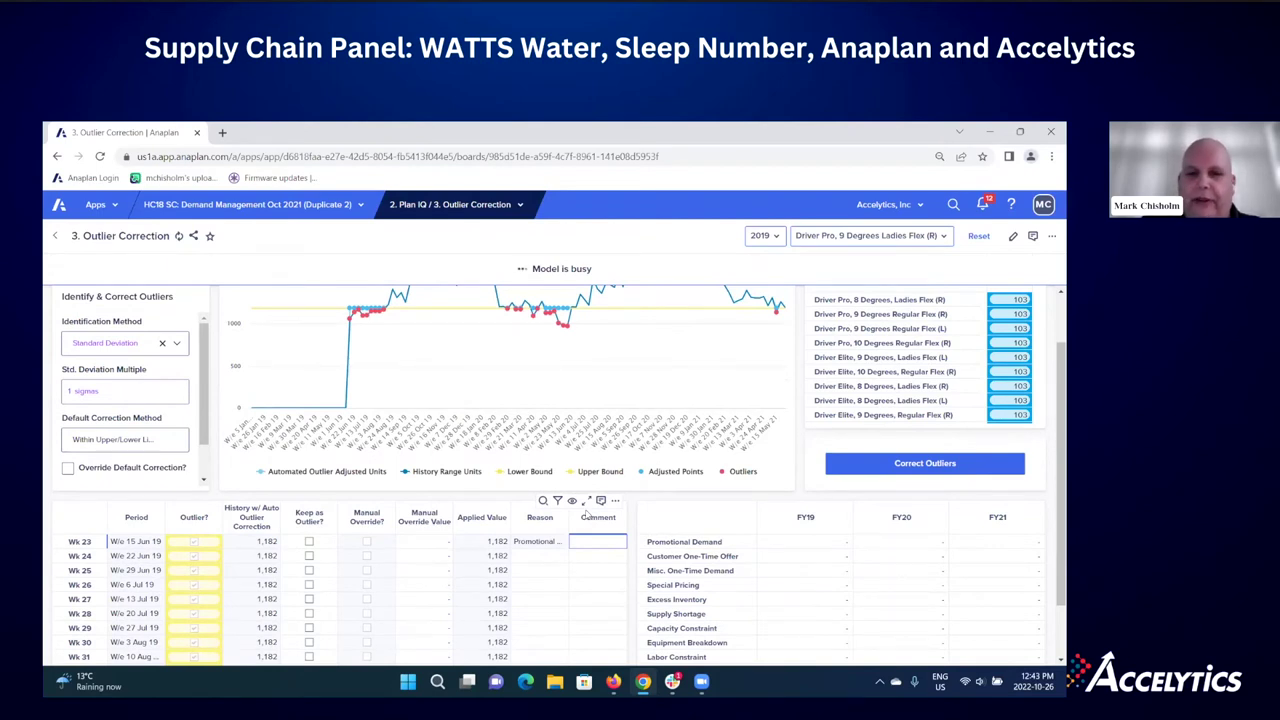
pyautogui.write('New Pr')
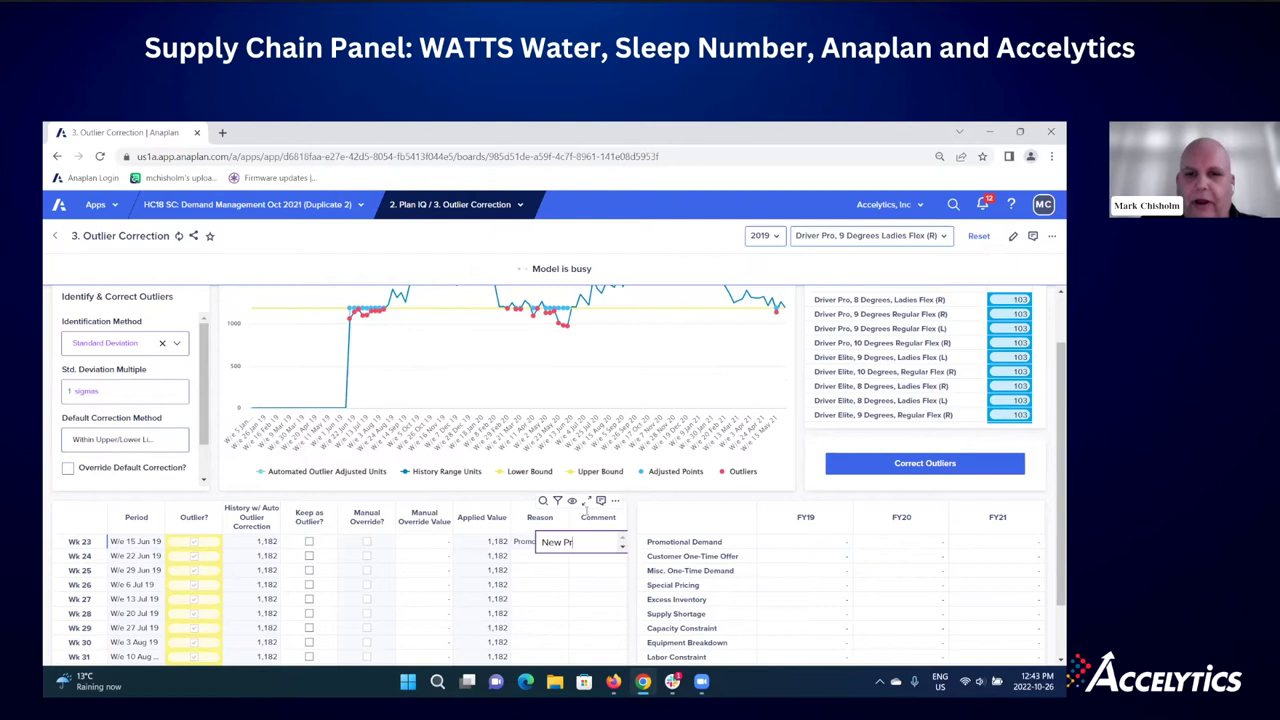
pyautogui.write('oduct Launch')
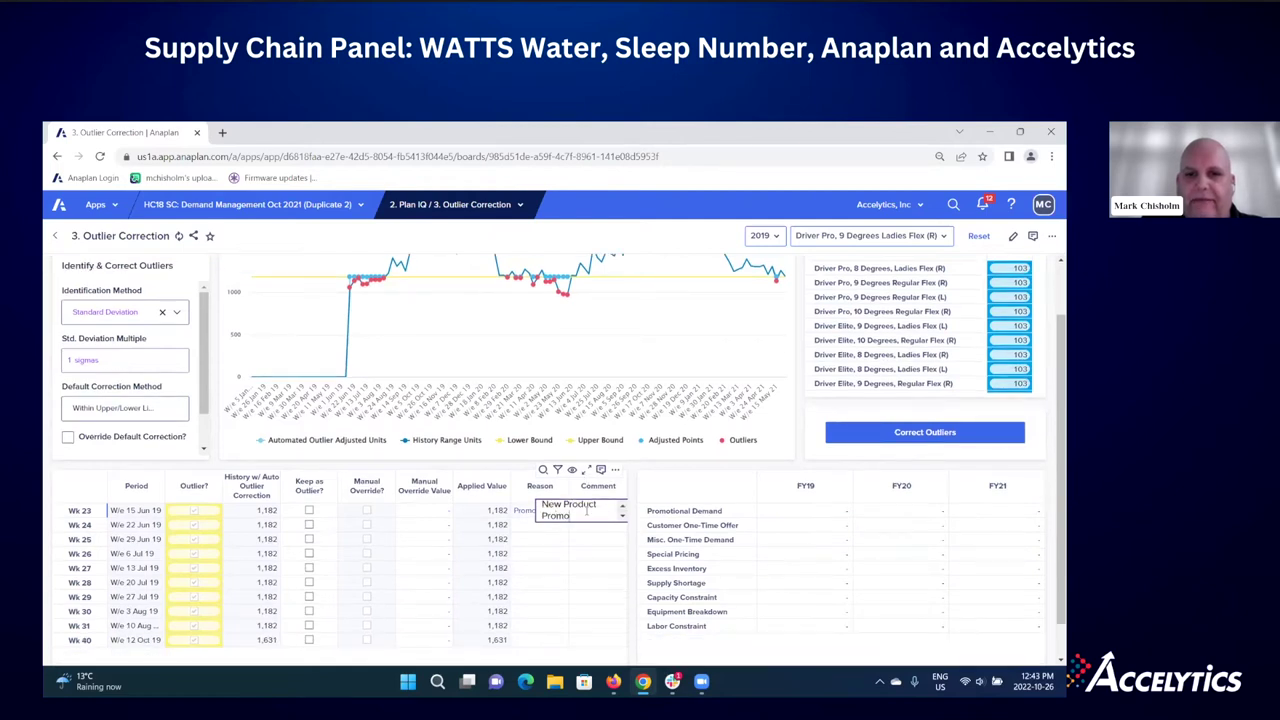
pyautogui.press('Return')
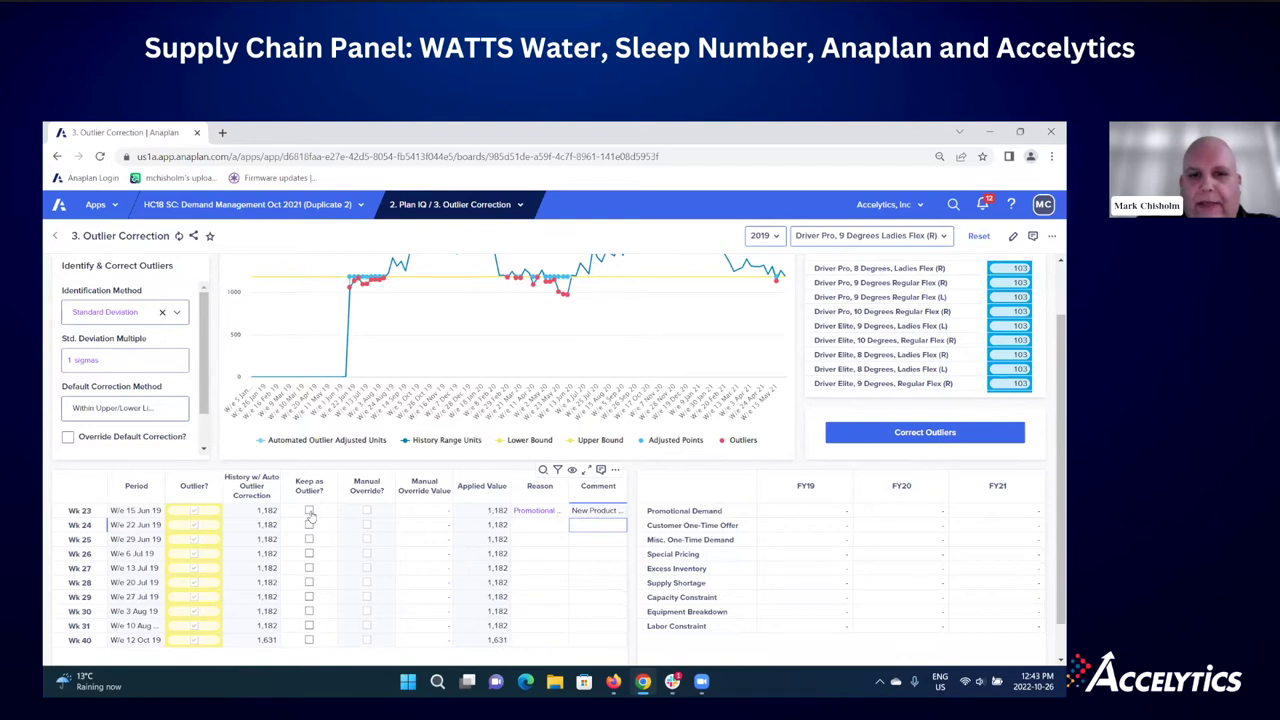
pyautogui.click(310, 512)
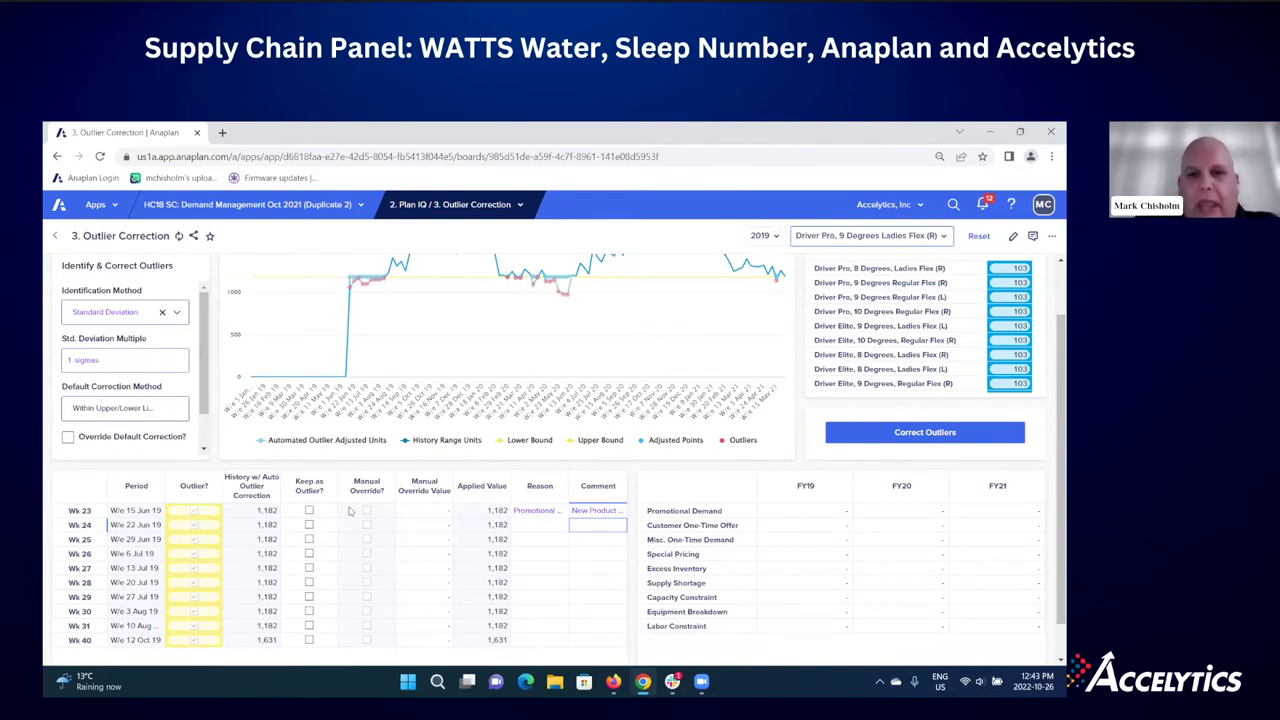
# - Review the Wk 23 reason choices, leaving Promotional Demand selected
pyautogui.click(556, 512)
pyautogui.click(556, 512)
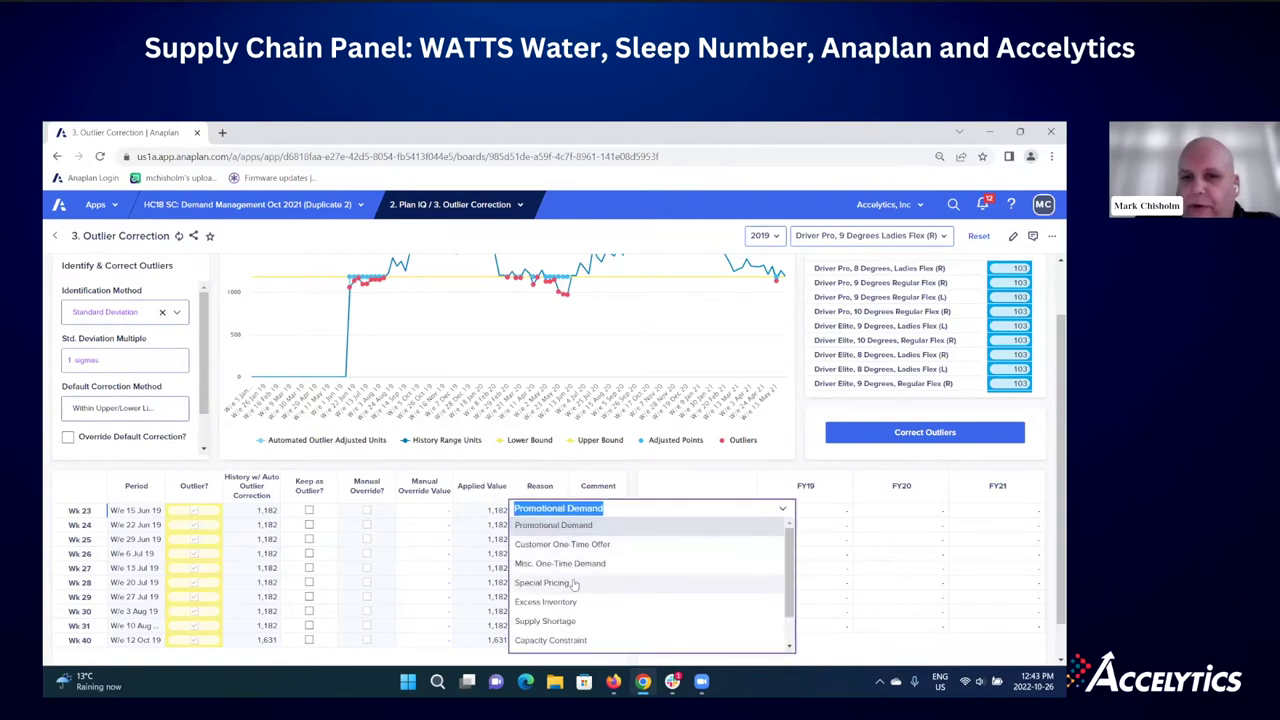
pyautogui.scroll(-2, 569, 590)
pyautogui.scroll(2, 569, 591)
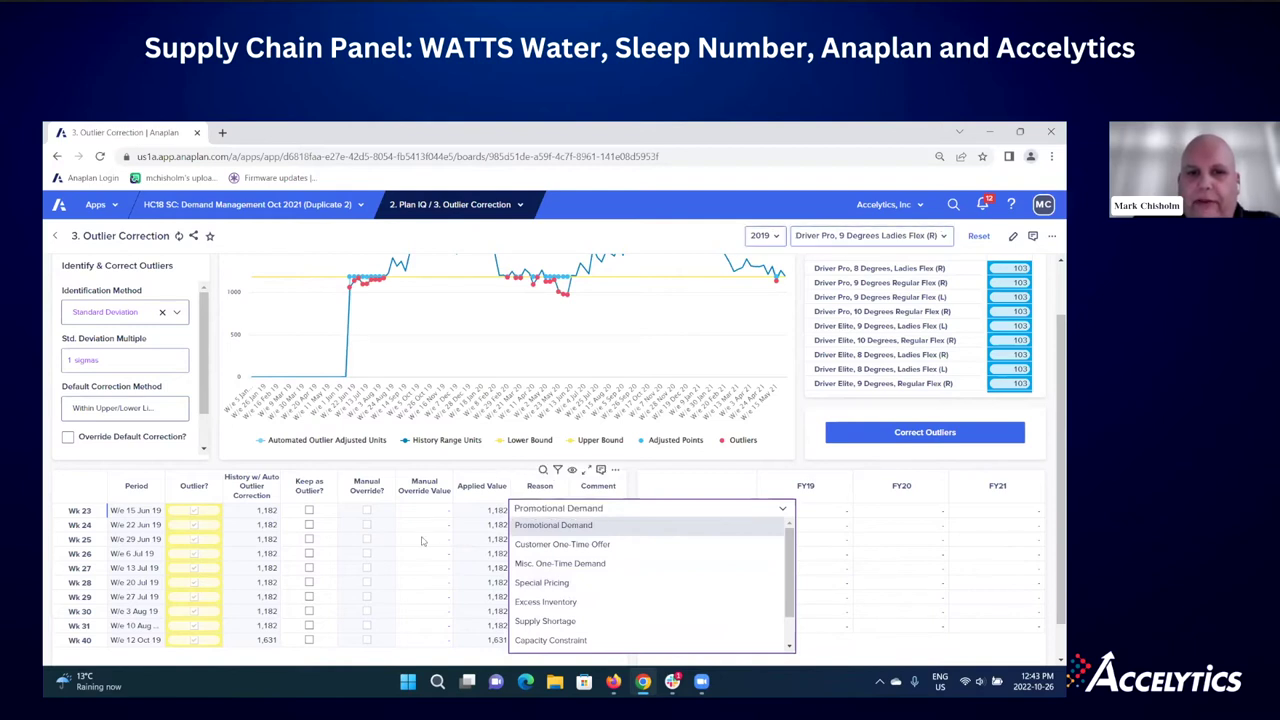
pyautogui.click(448, 513)
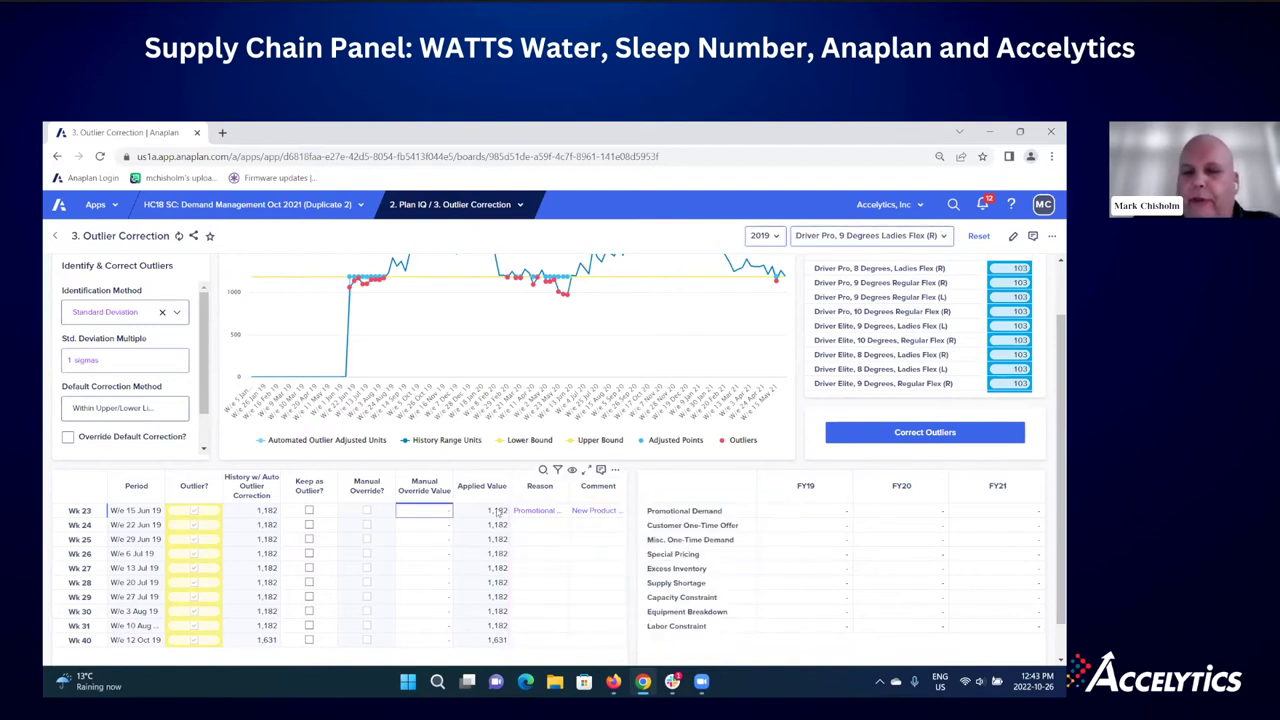
pyautogui.scroll(1, 620, 518)
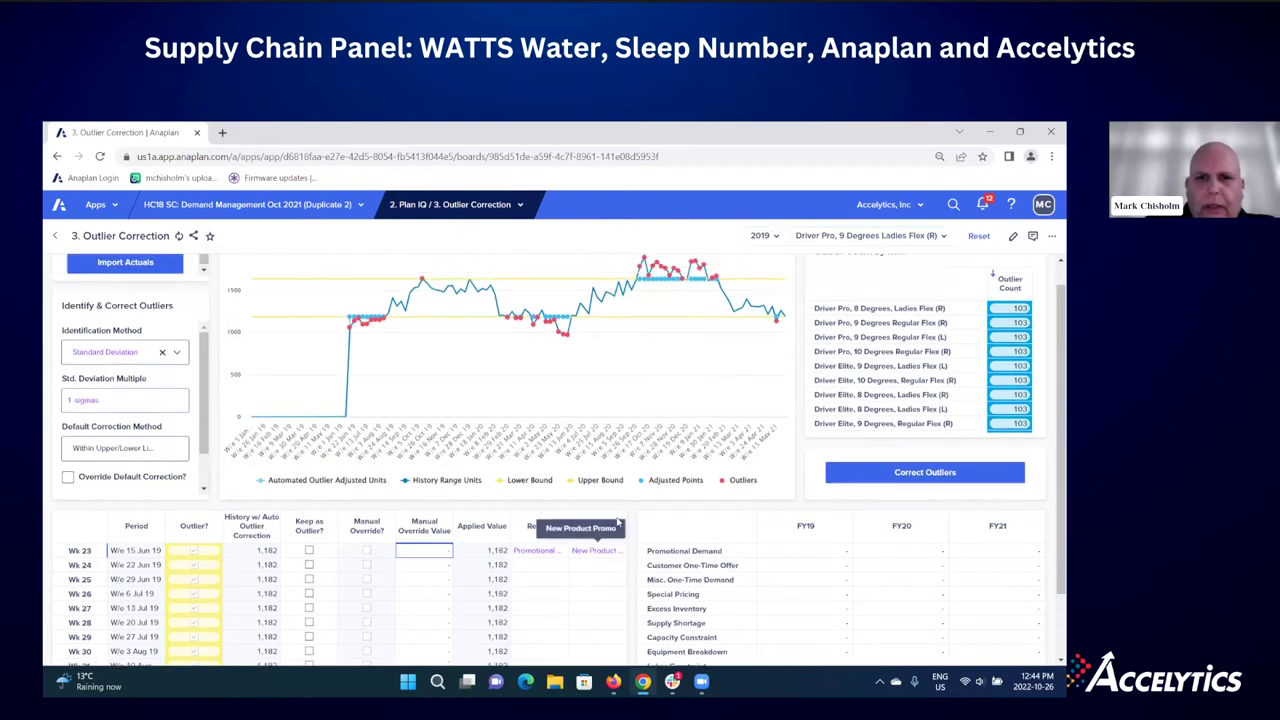
pyautogui.scroll(1, 619, 521)
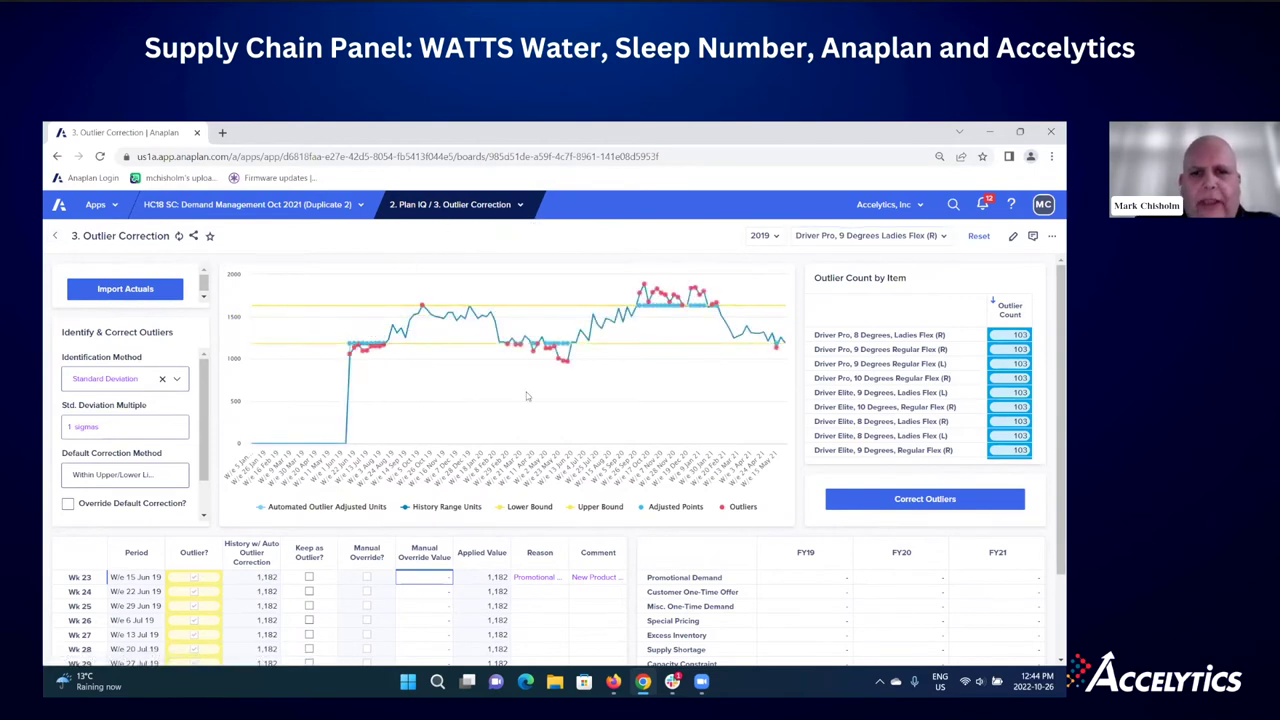
# - Return to Demand Management Process Overview via the board list and open Promotions Planning
pyautogui.click(473, 206)
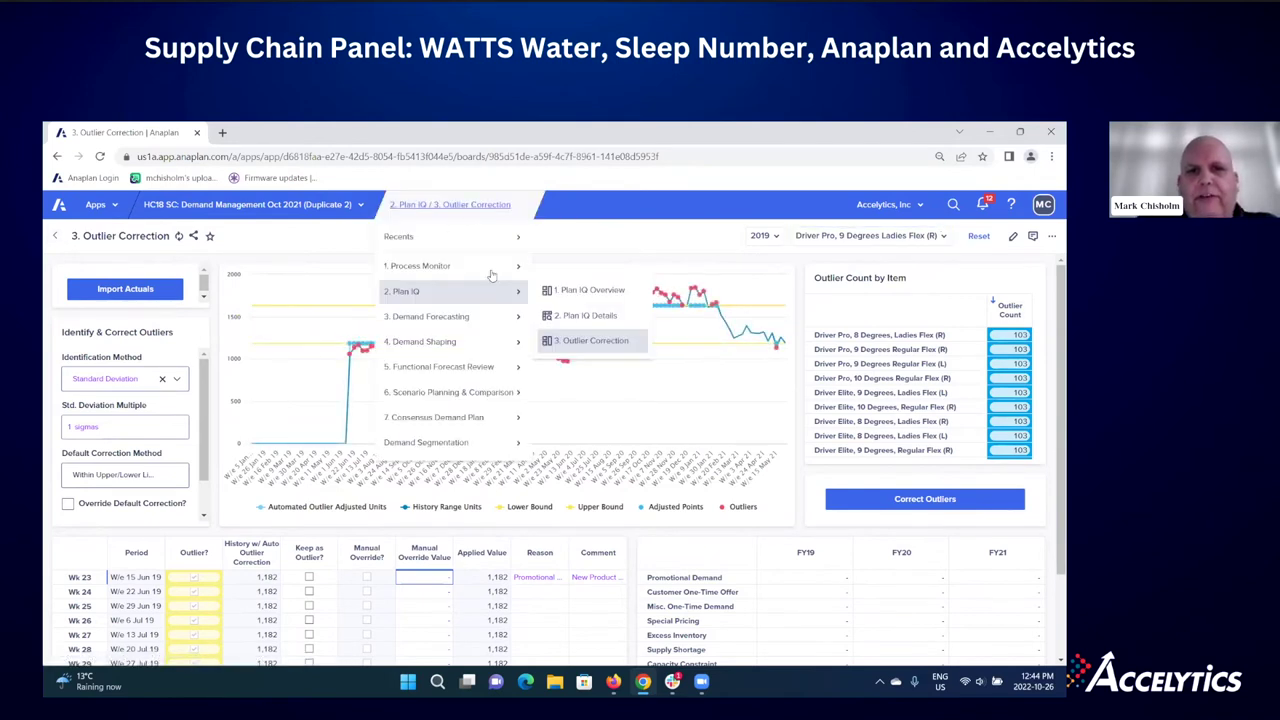
pyautogui.moveTo(492, 274)
pyautogui.click(594, 265)
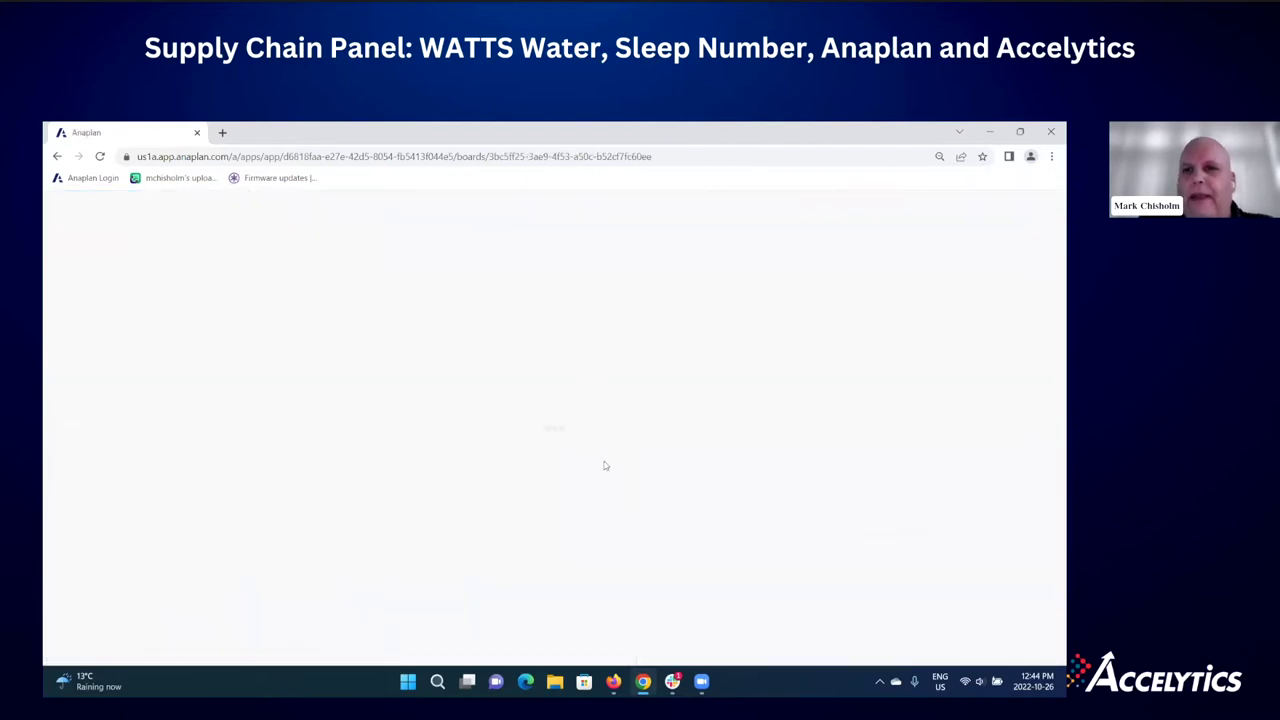
pyautogui.scroll(-1, 406, 520)
pyautogui.scroll(-2, 404, 522)
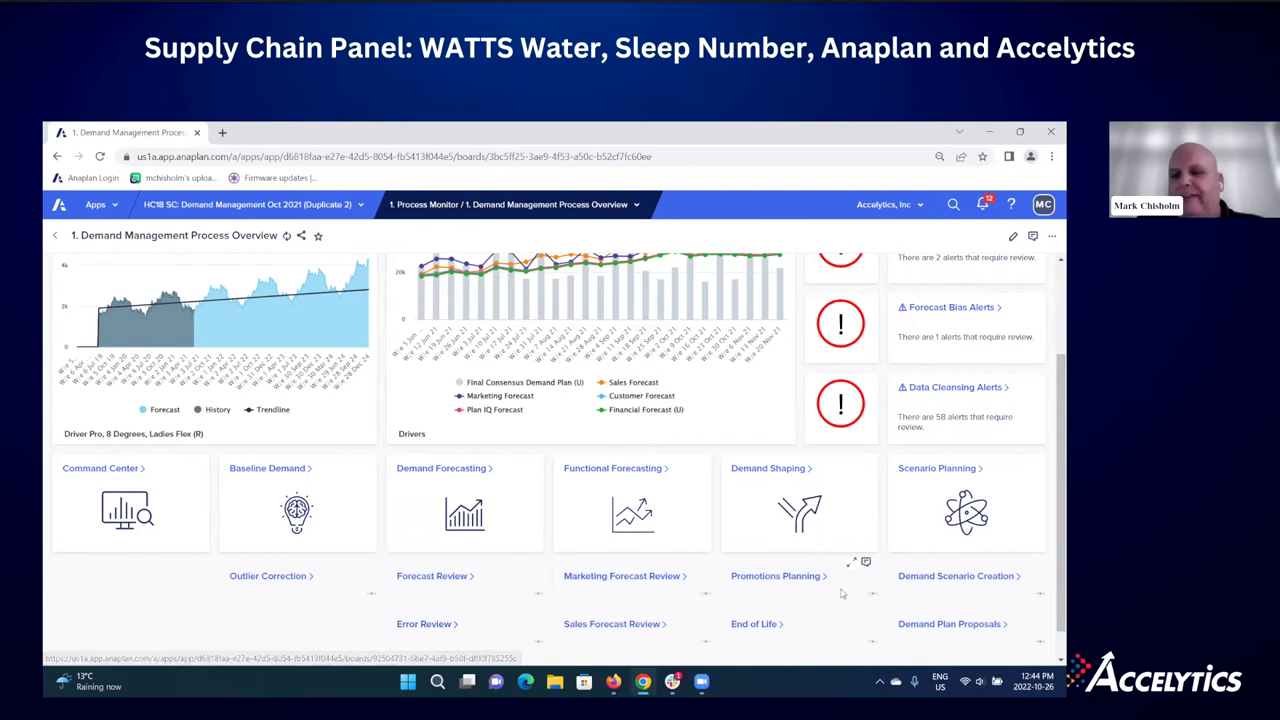
pyautogui.scroll(-1, 846, 598)
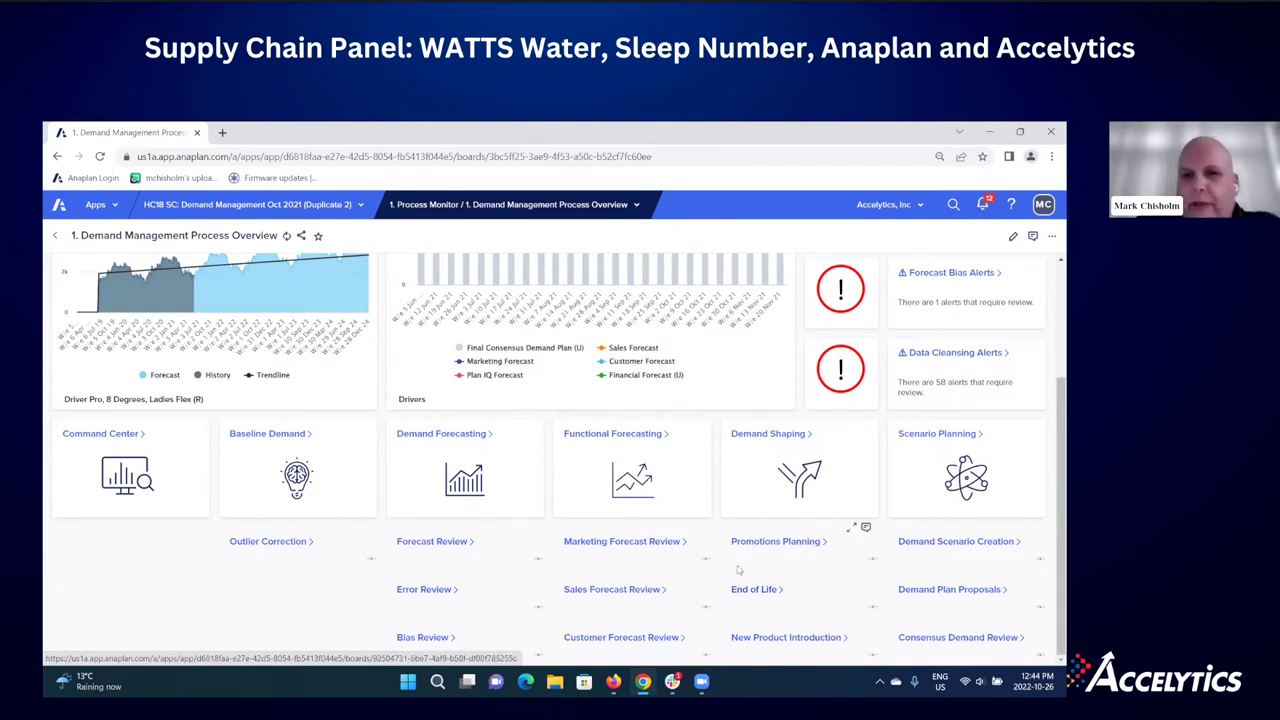
pyautogui.click(768, 544)
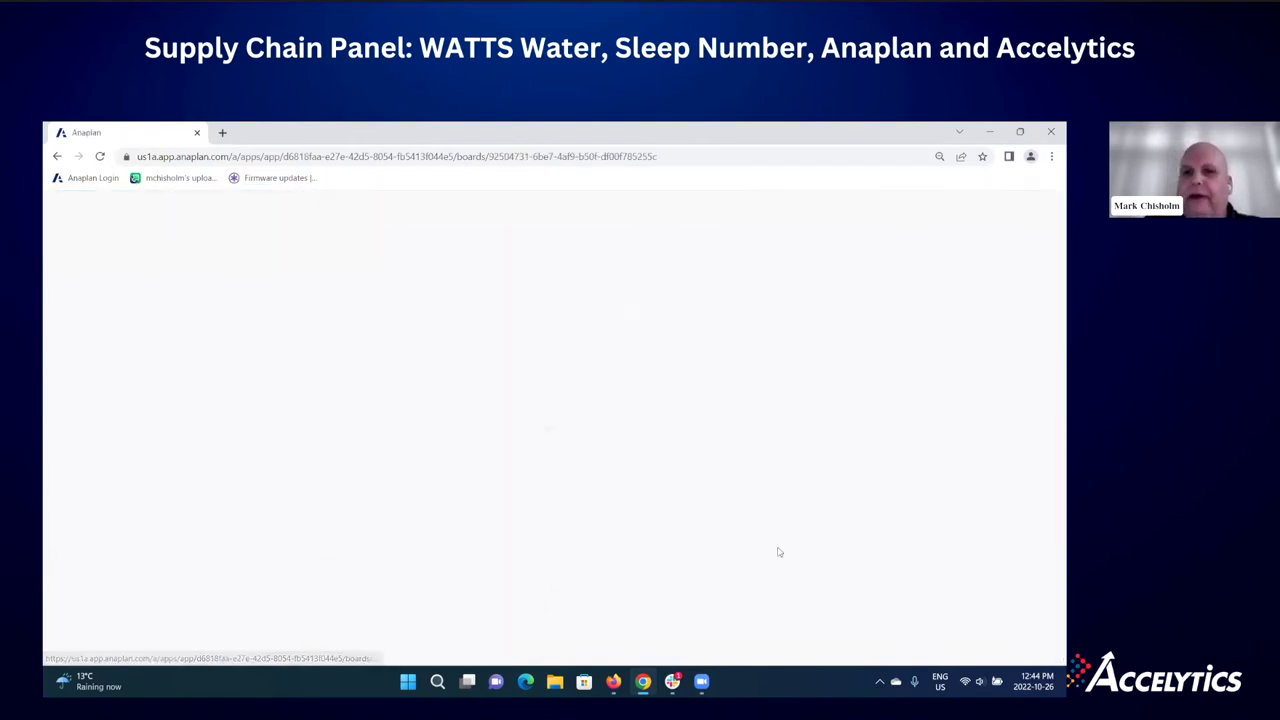